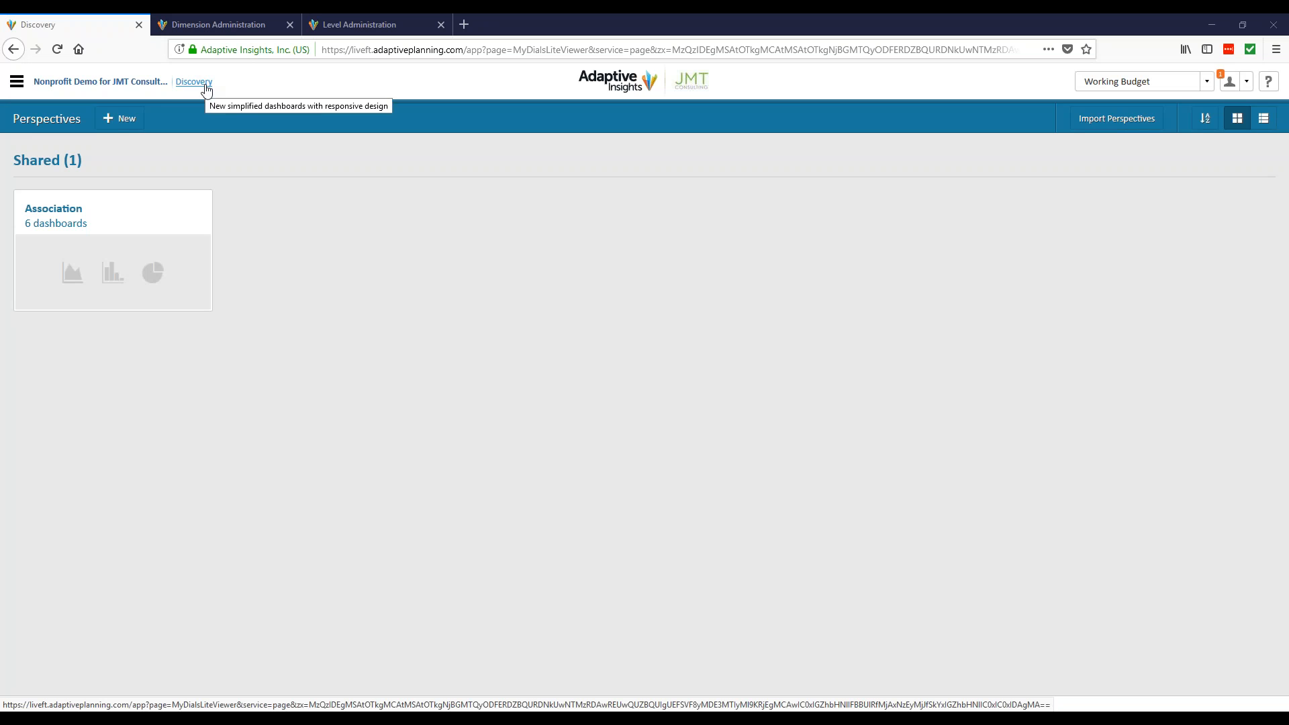
Go to the new version of Discovery and open the shared Association perspective.
click(17, 81)
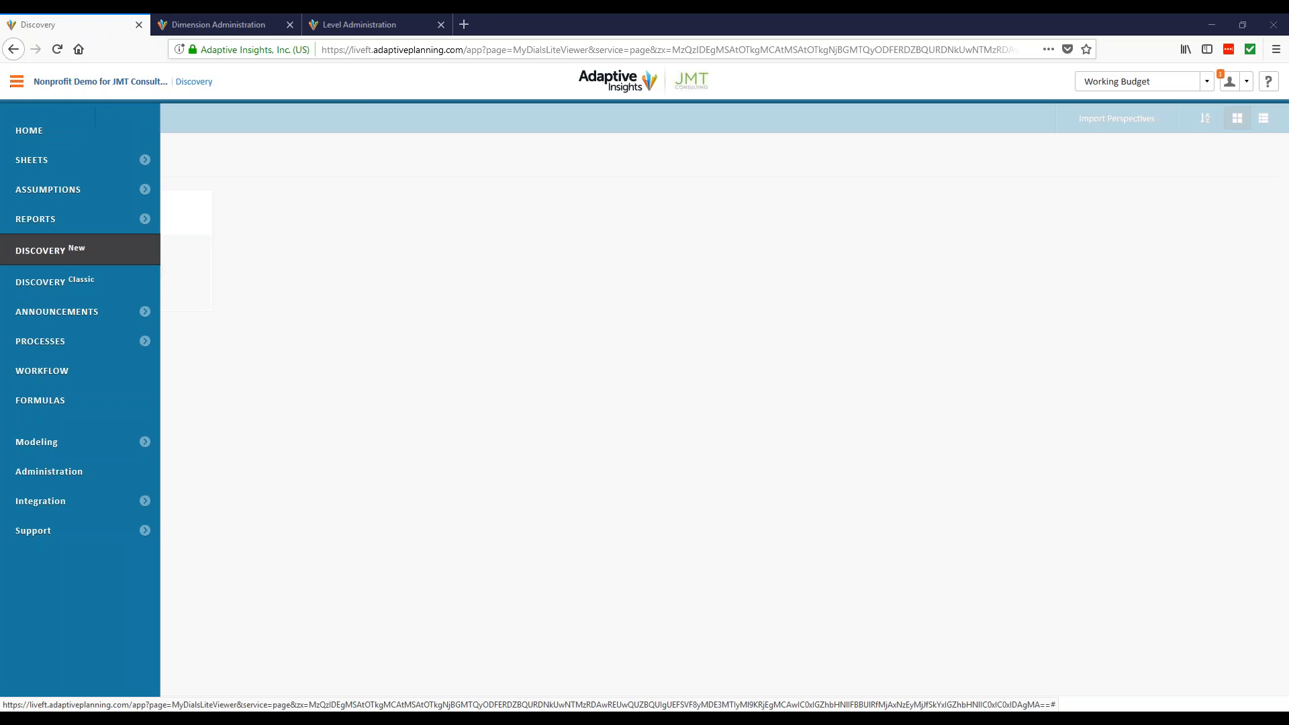
click(60, 260)
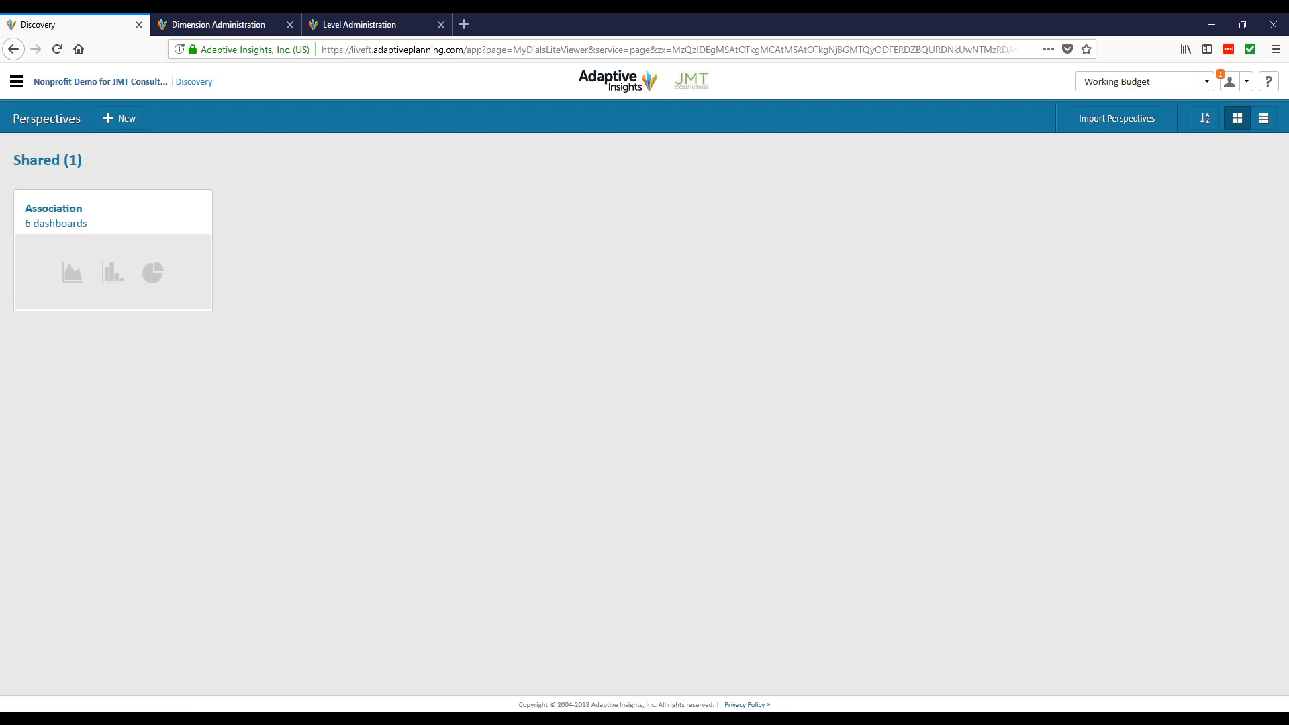
click(44, 219)
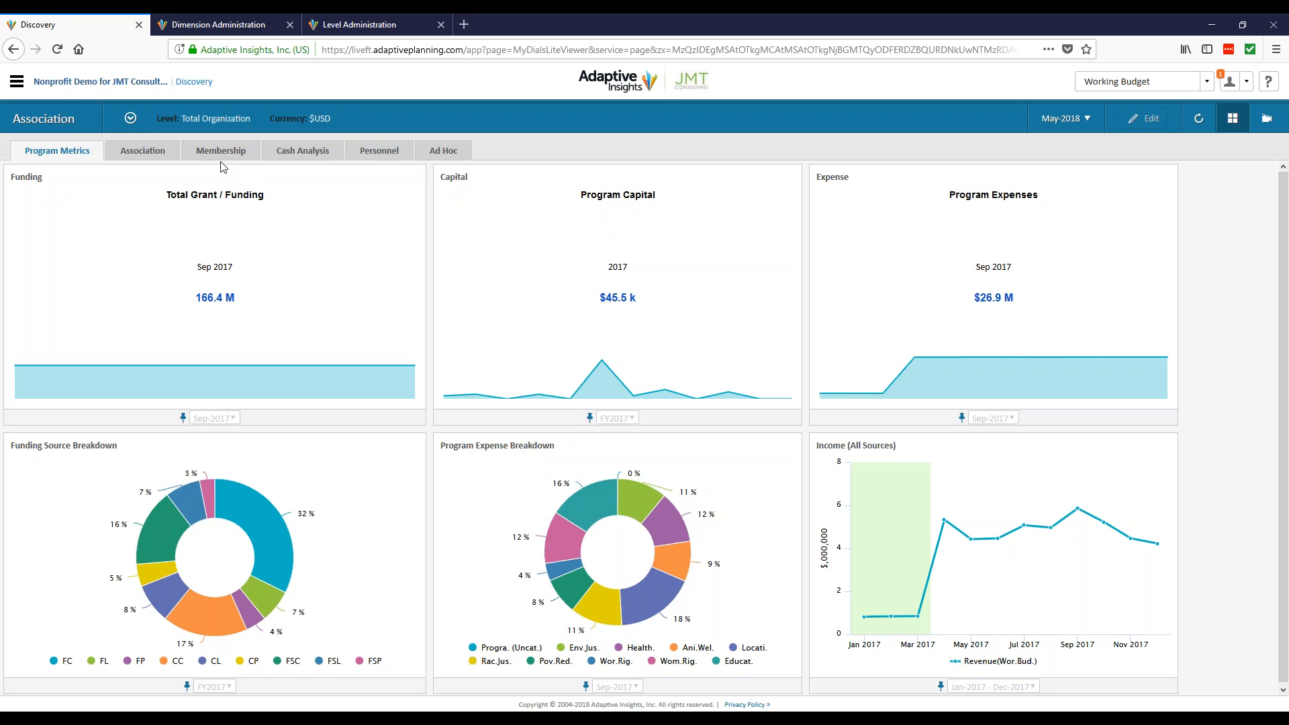
Show the perspective context and browse the level hierarchy down to the individual programs under Social Good, keeping the selected level.
click(130, 121)
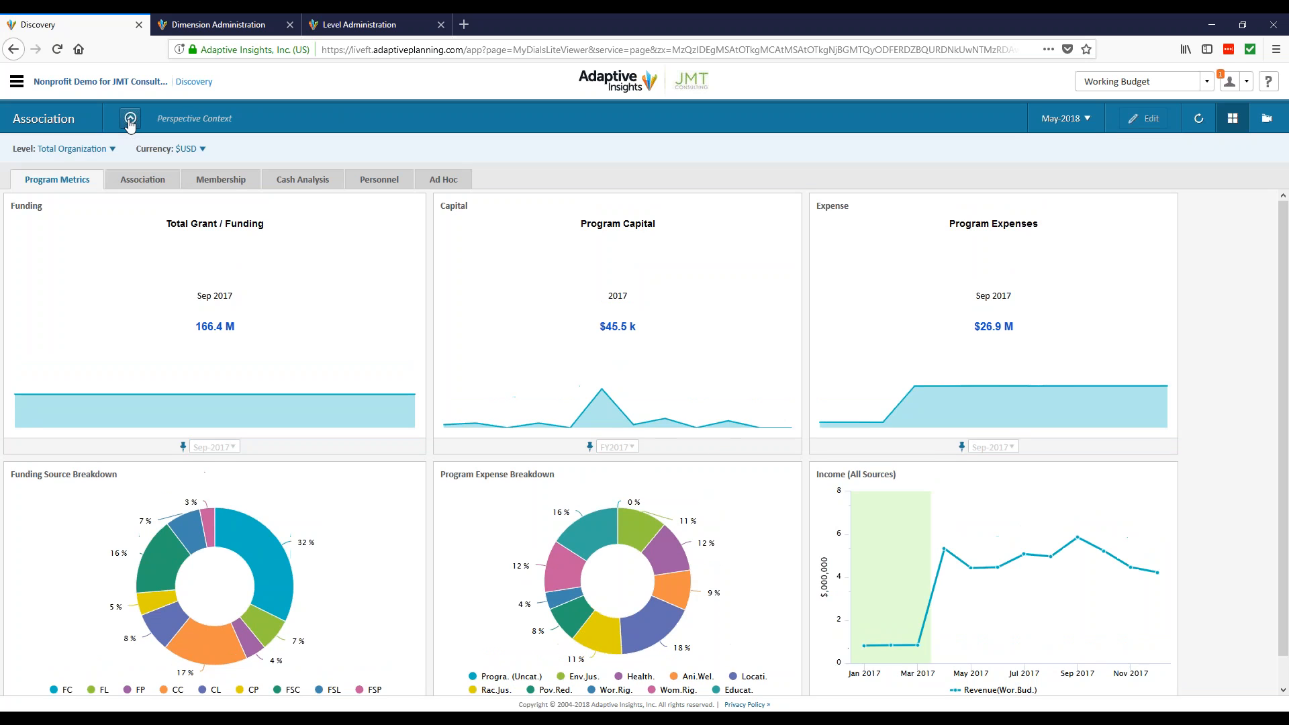
click(89, 149)
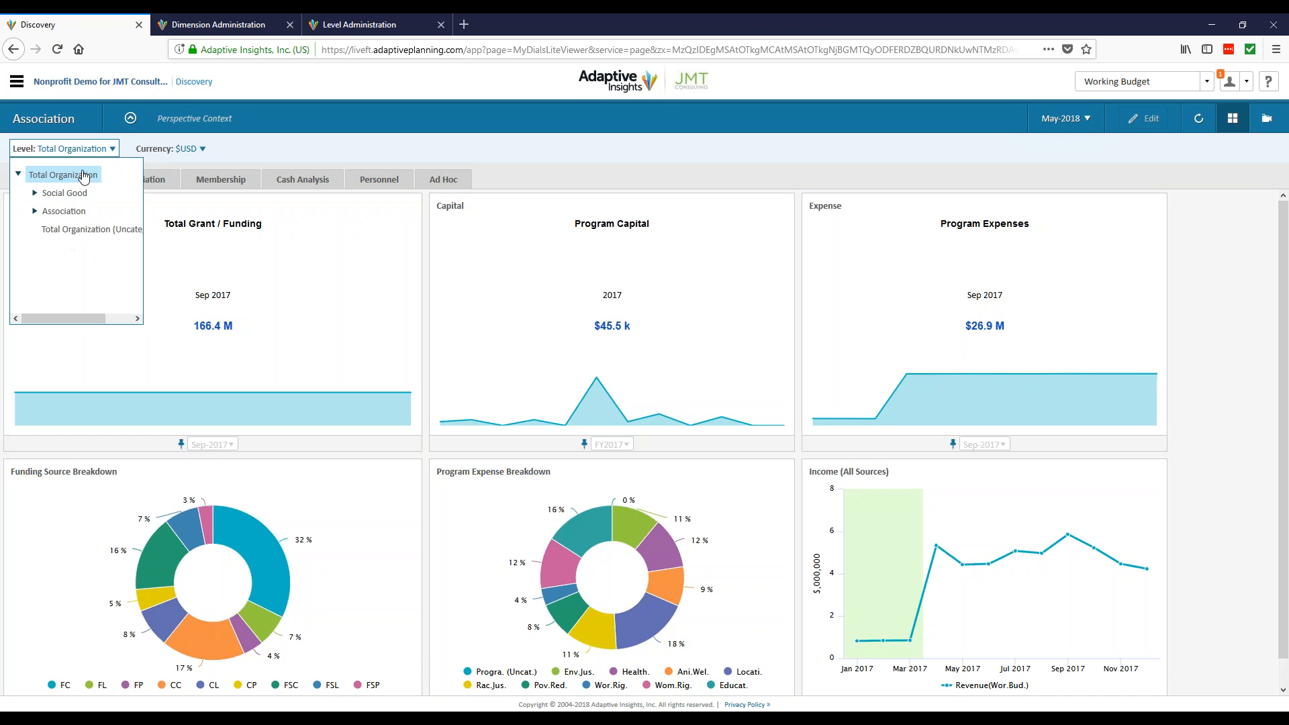
click(33, 193)
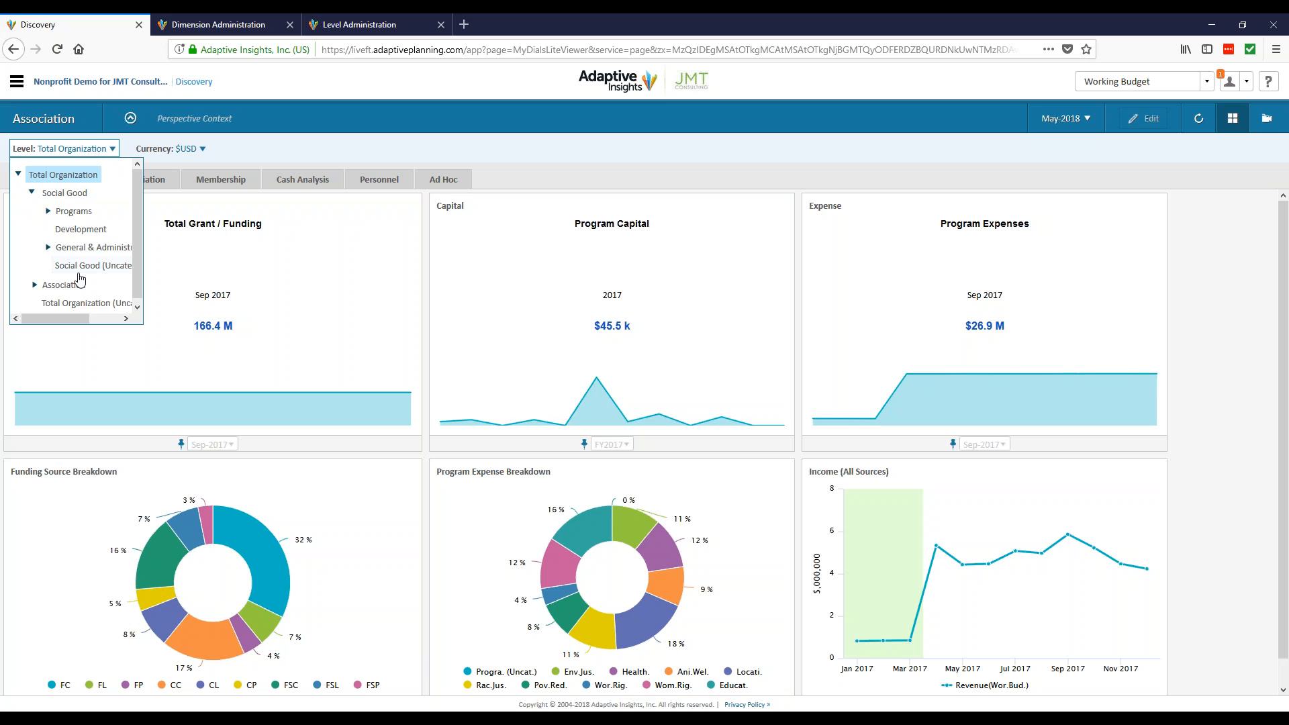
click(49, 212)
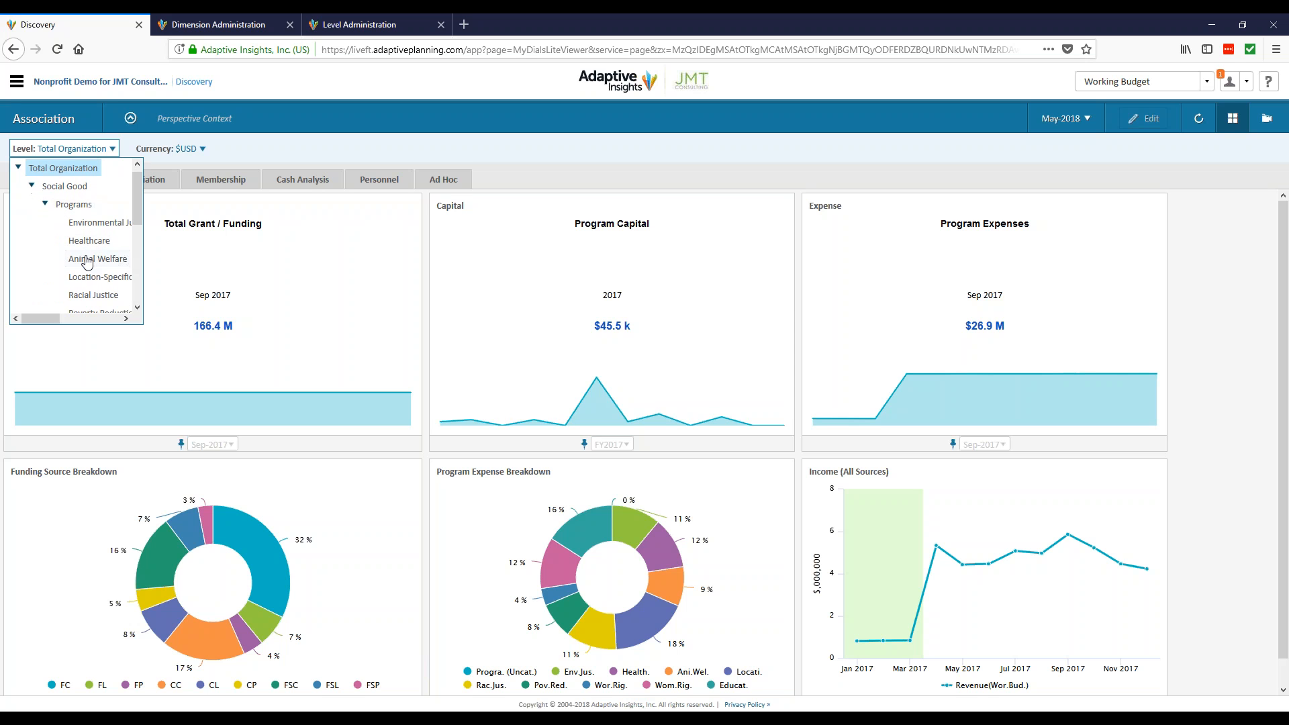
scroll(97, 282, down, 1)
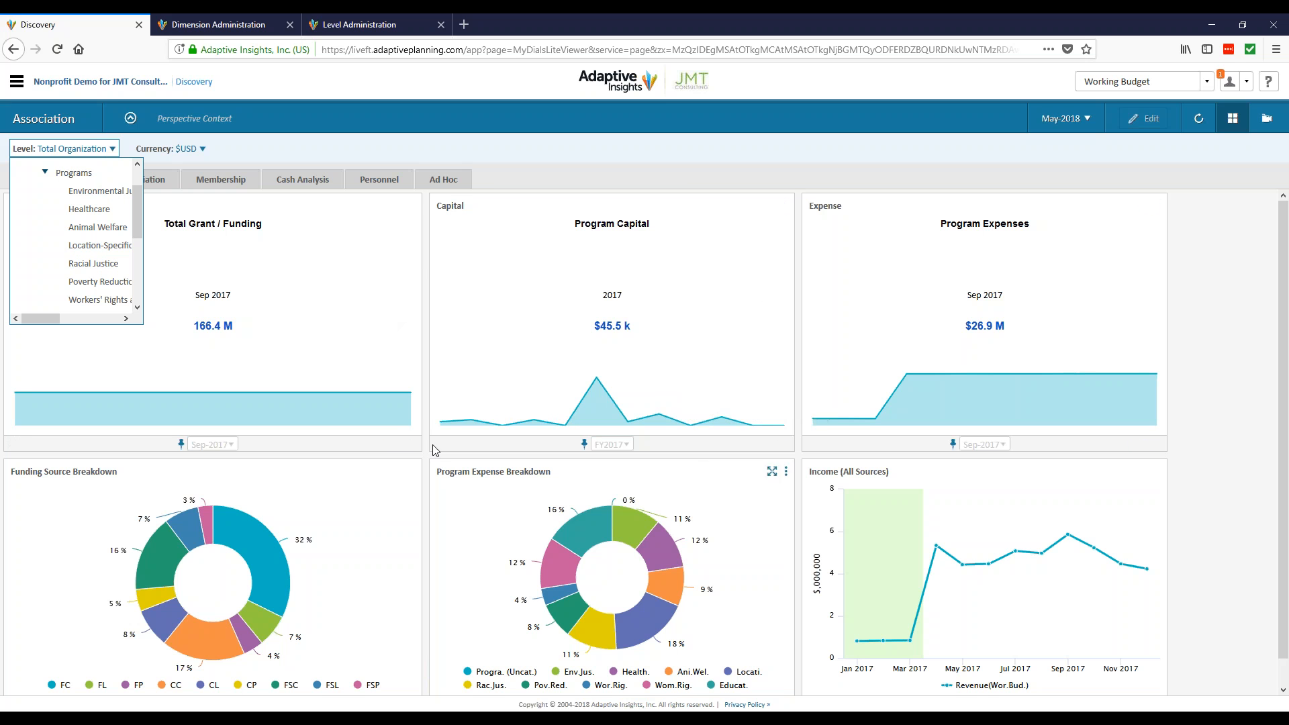
click(247, 140)
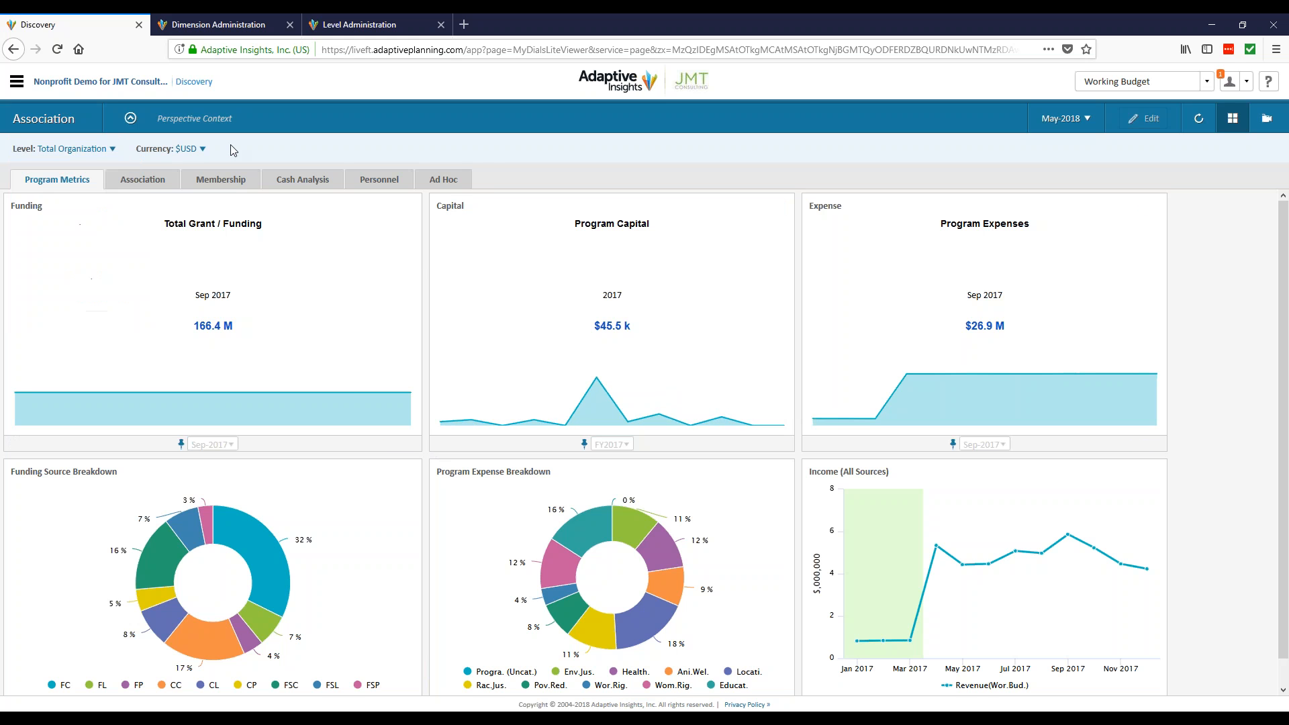
Check which currencies and time periods are available for the Association perspective without changing either.
click(187, 160)
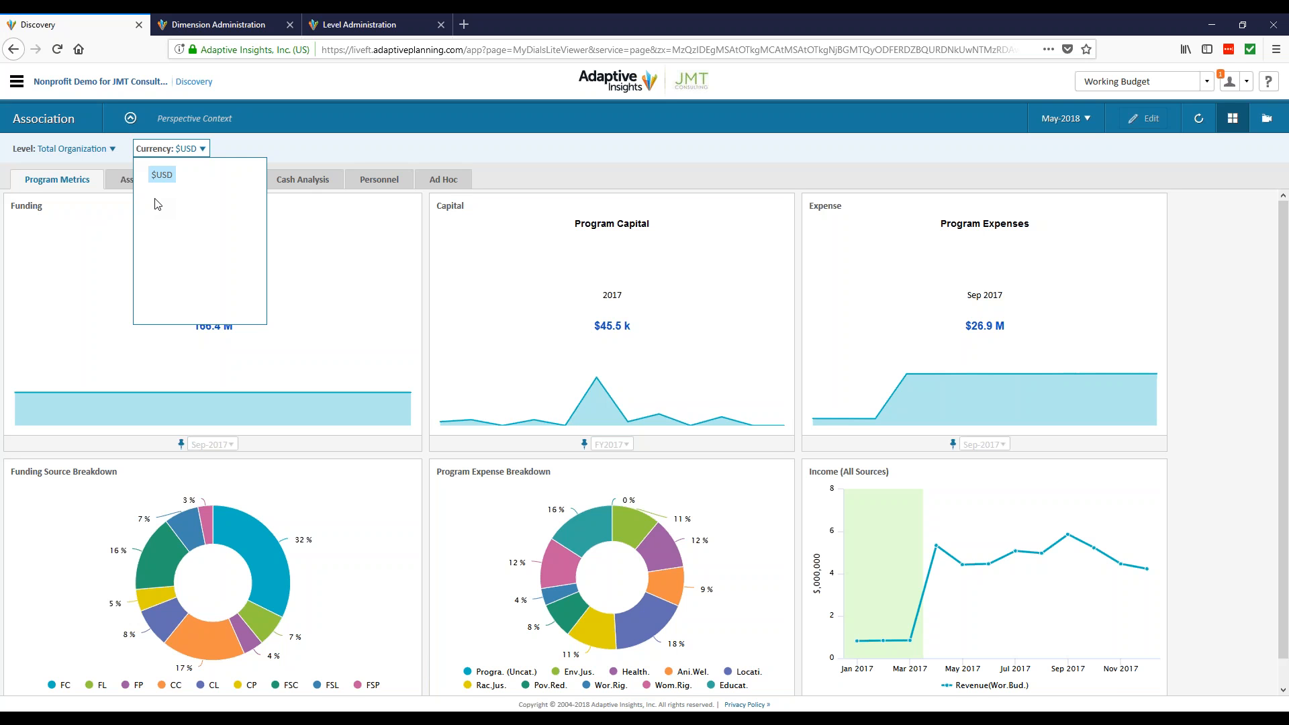
click(169, 149)
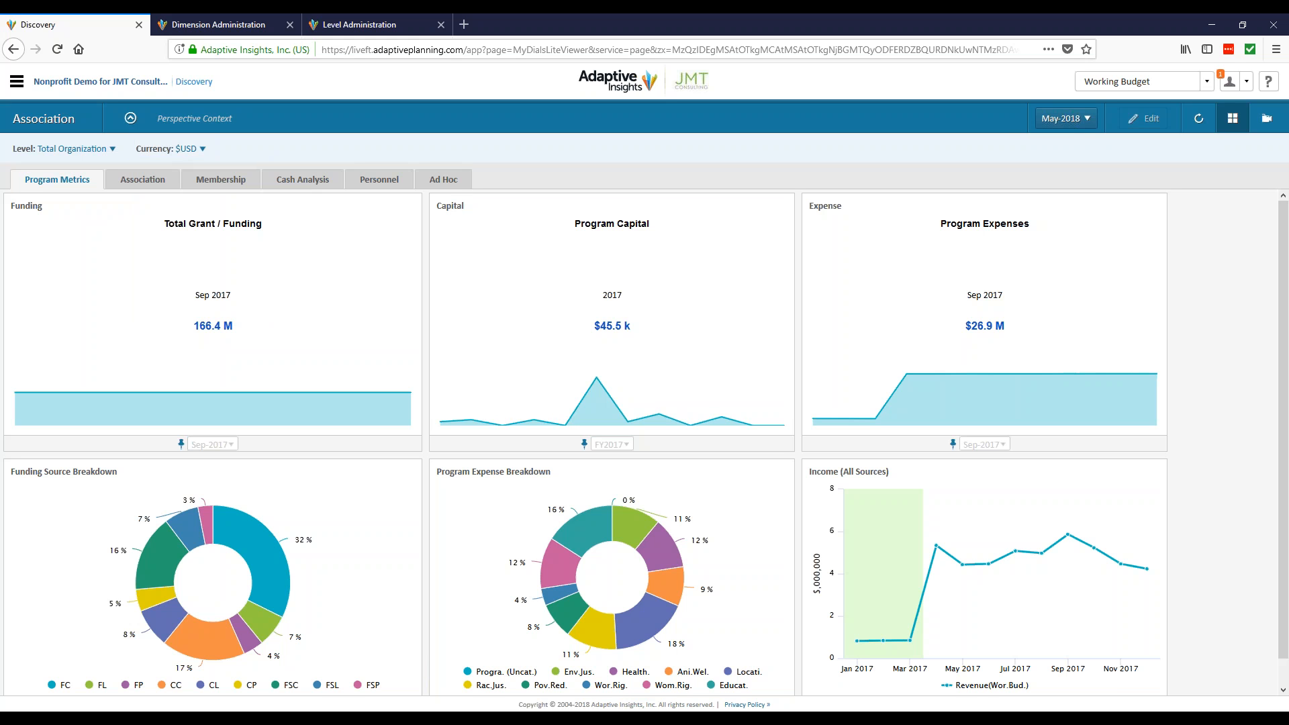
click(1068, 119)
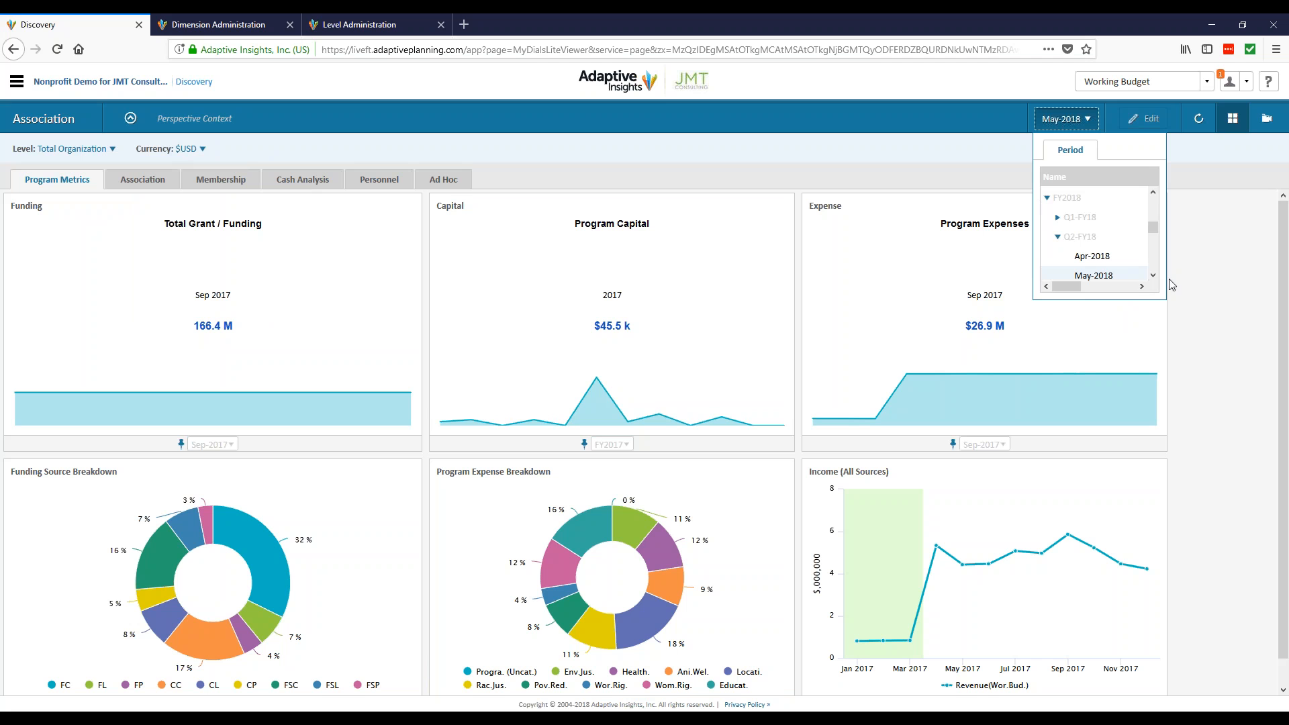
click(1212, 328)
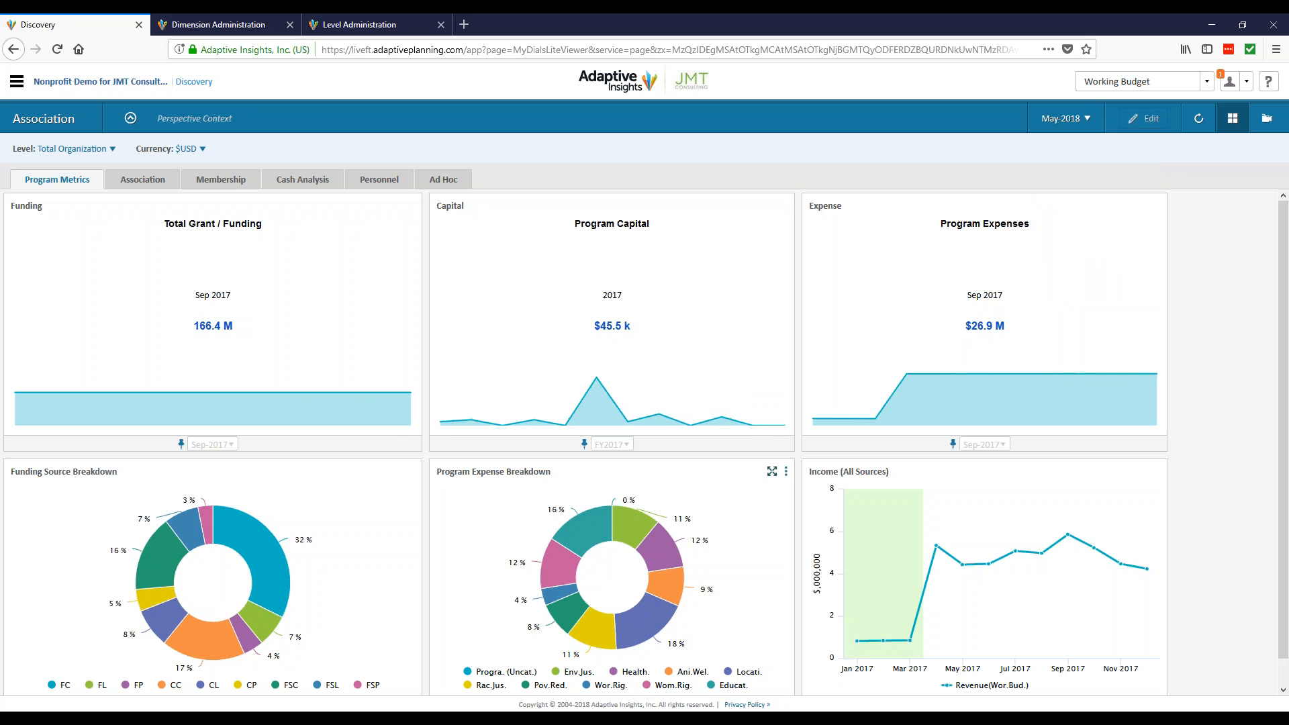
Enlarge the Program Expense Breakdown chart and hide the Progra. (Uncat.), Wor.Rig. and Wom.Rig. series.
click(772, 472)
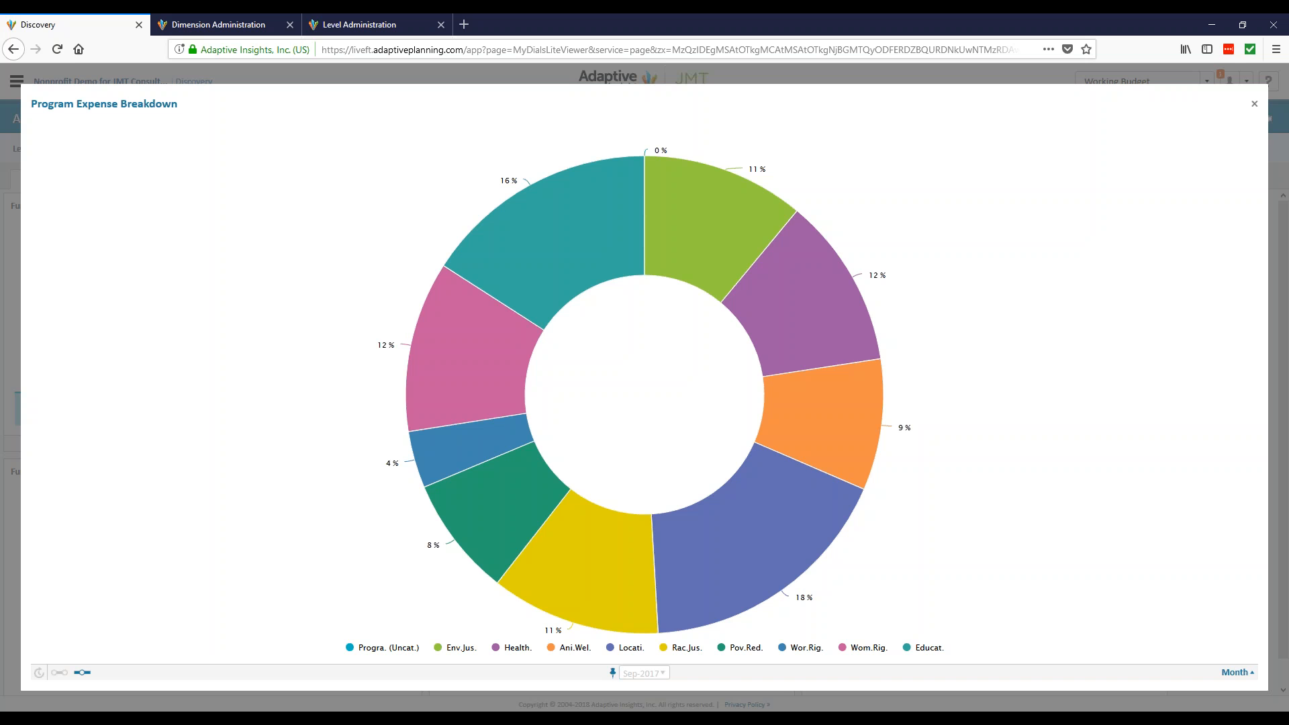
click(354, 648)
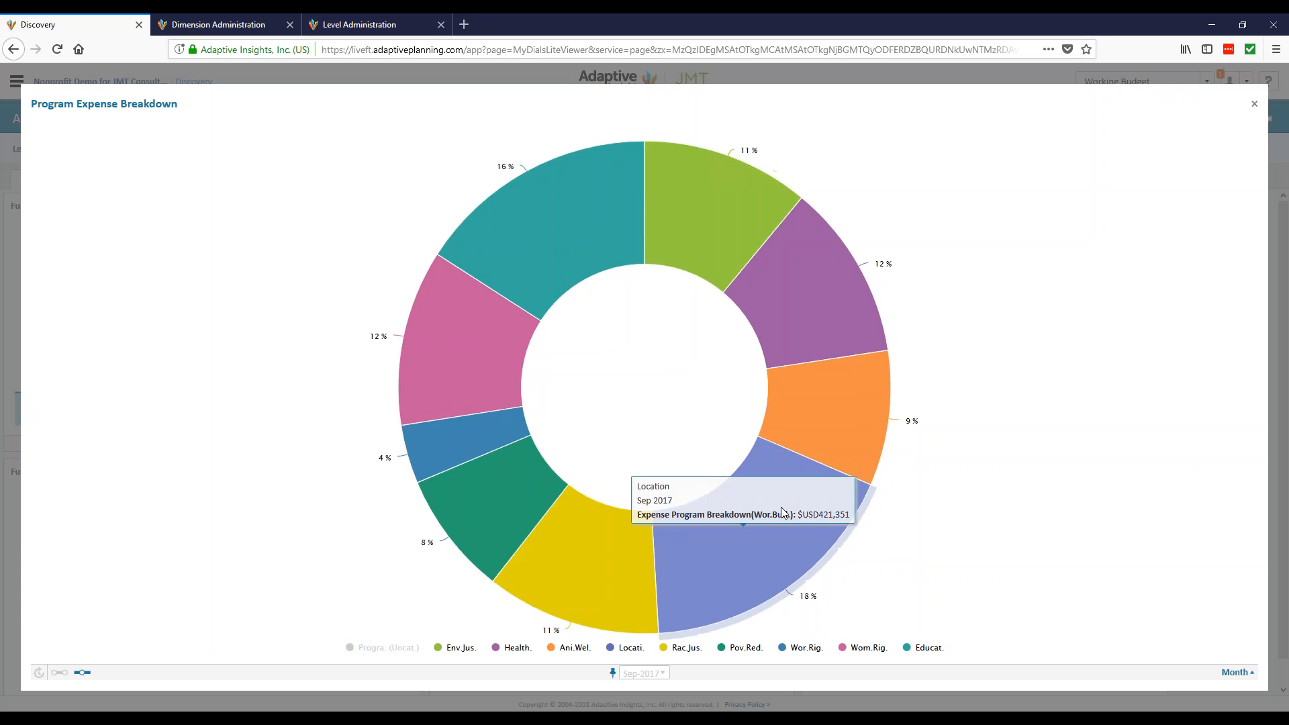
mouse_move(703, 176)
mouse_move(671, 558)
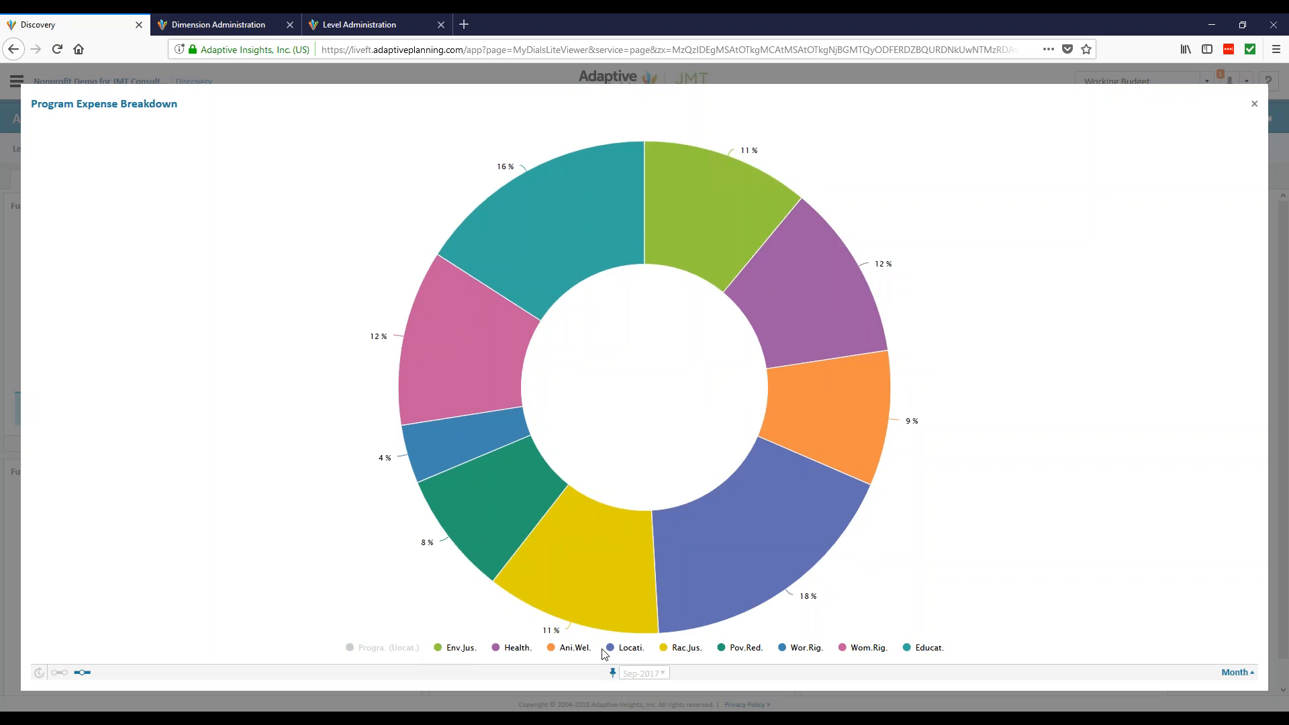
click(799, 650)
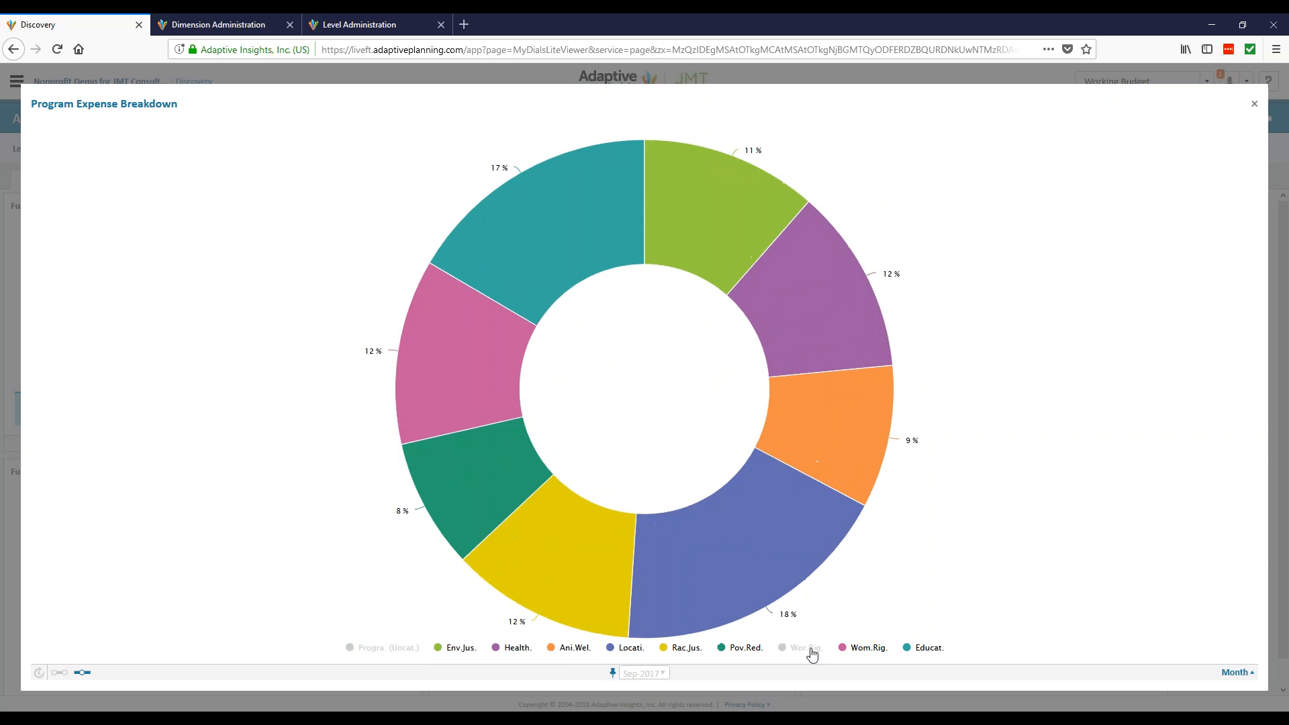
click(854, 648)
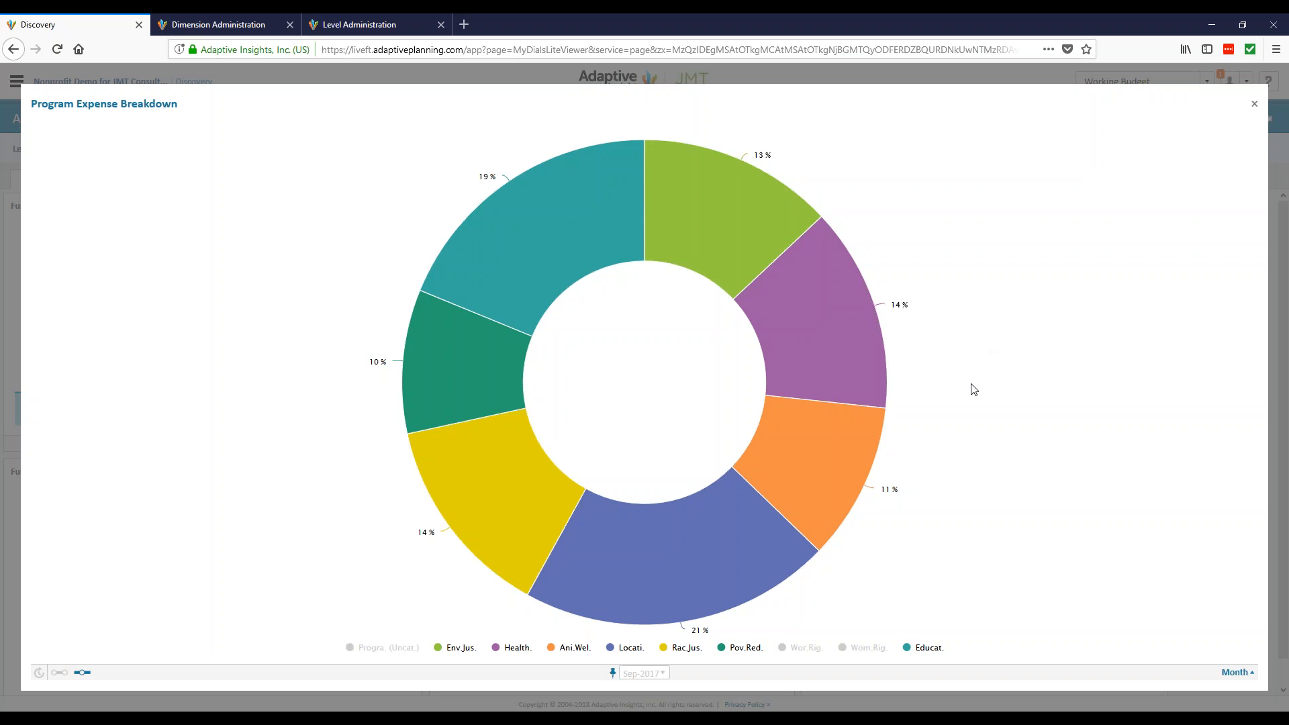
Review the enlarged chart's time granularity and period options, and close the enlarged view.
mouse_move(855, 348)
click(1235, 673)
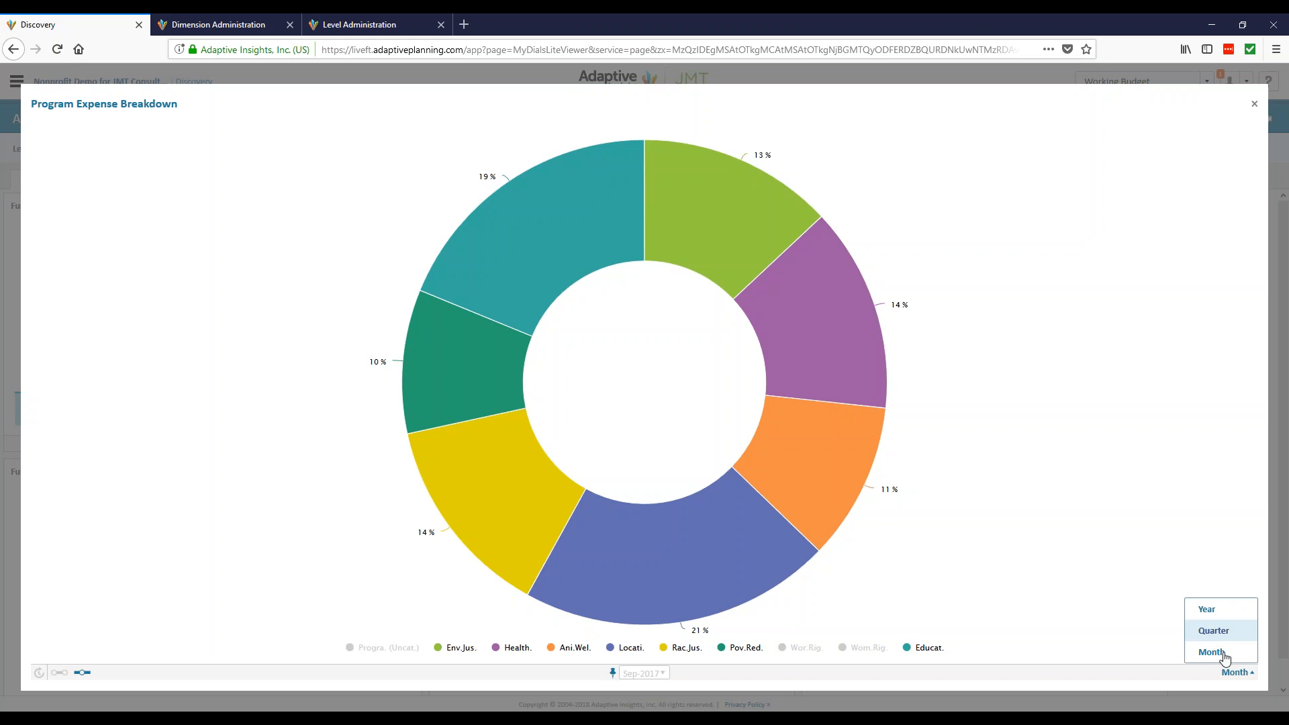
click(650, 674)
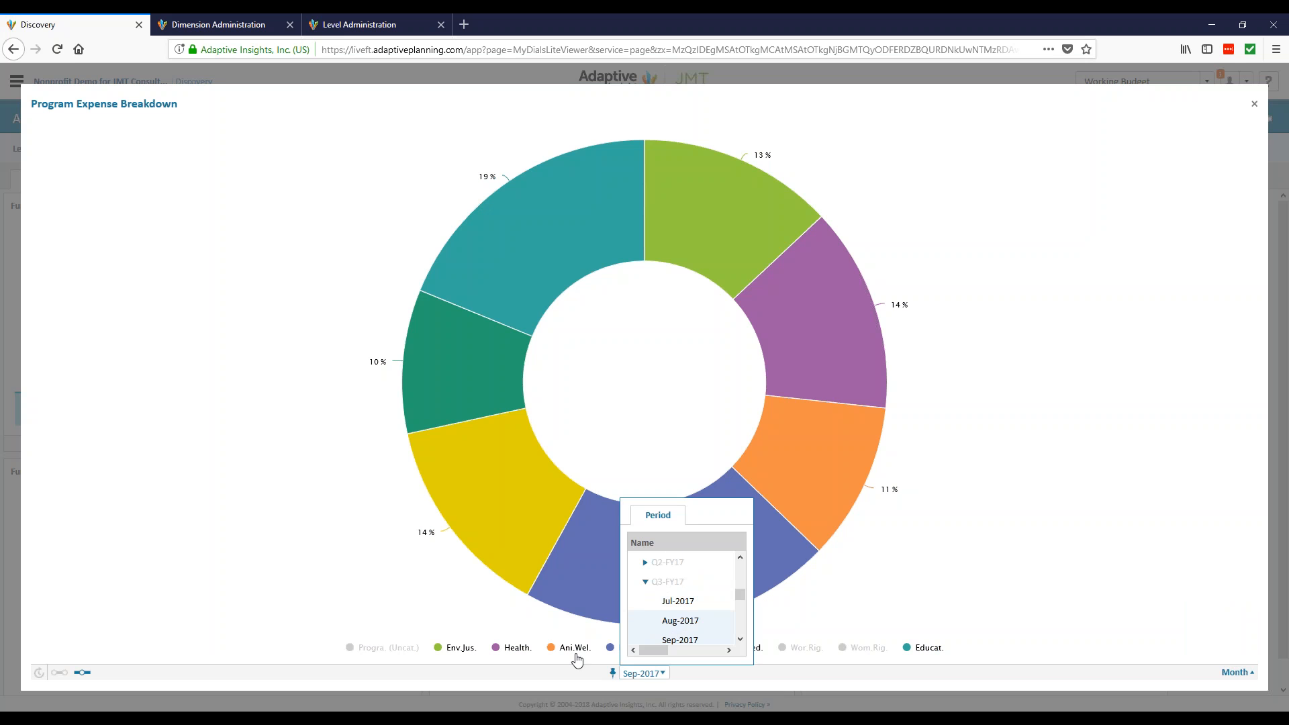
click(276, 593)
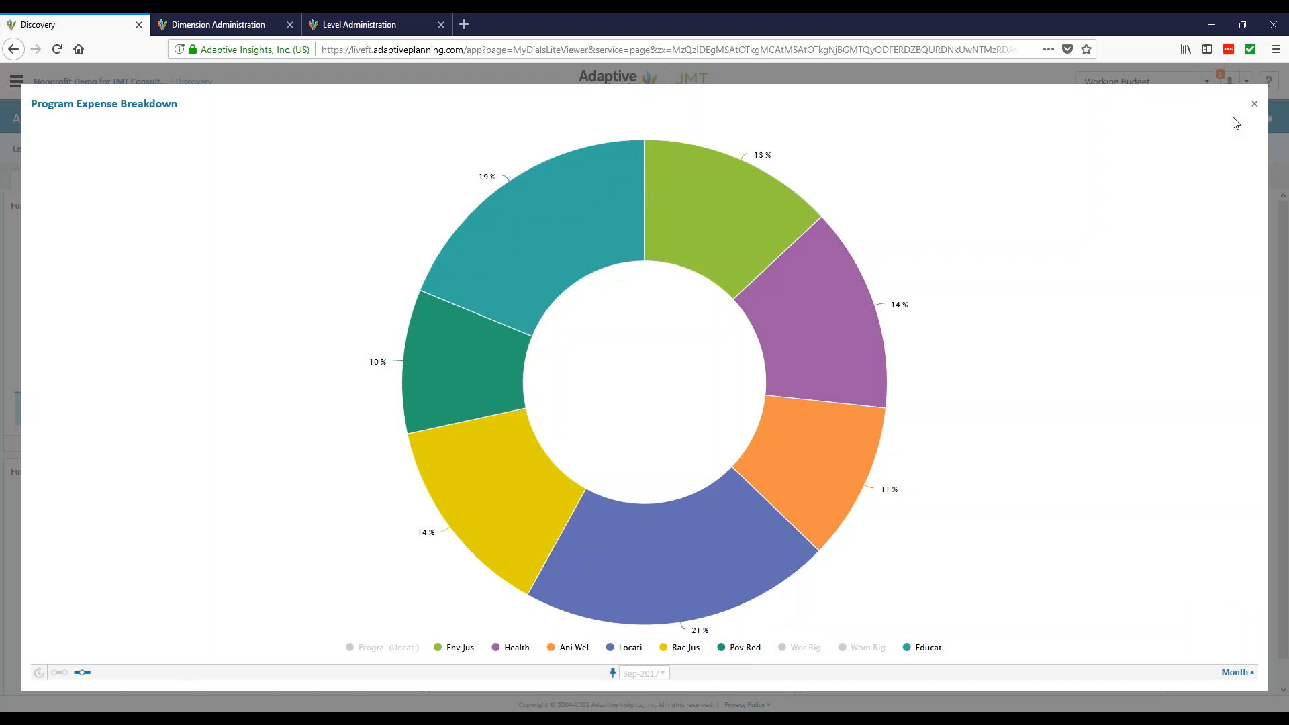
click(1254, 104)
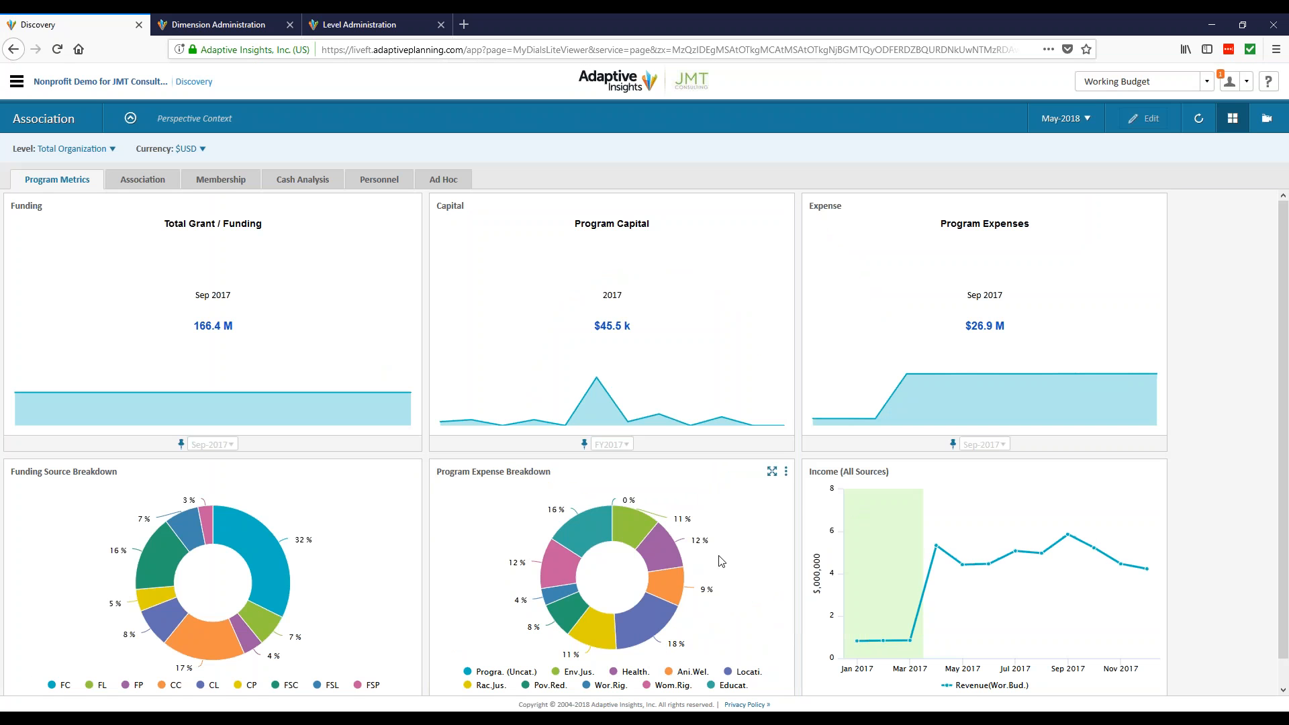
Open the Membership dashboard and drill into the 2017 bar of Membership Revenue by Level.
mouse_move(645, 628)
click(199, 192)
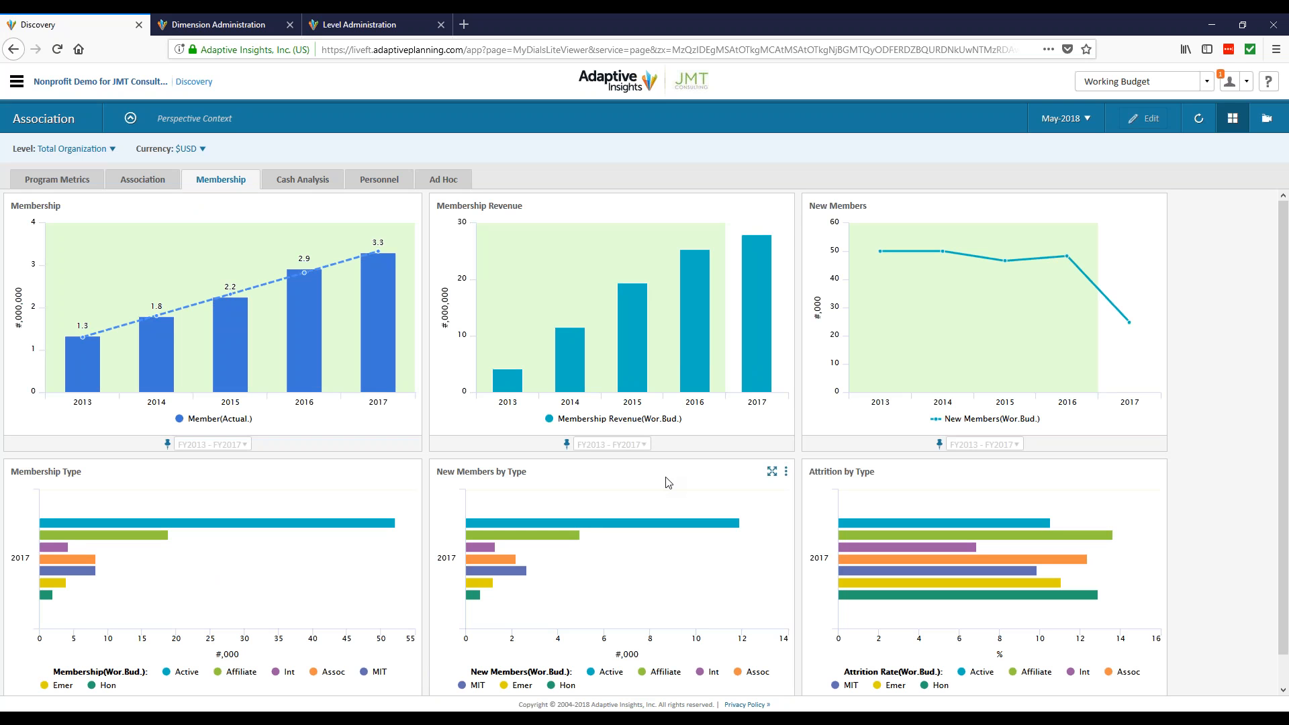
mouse_move(750, 340)
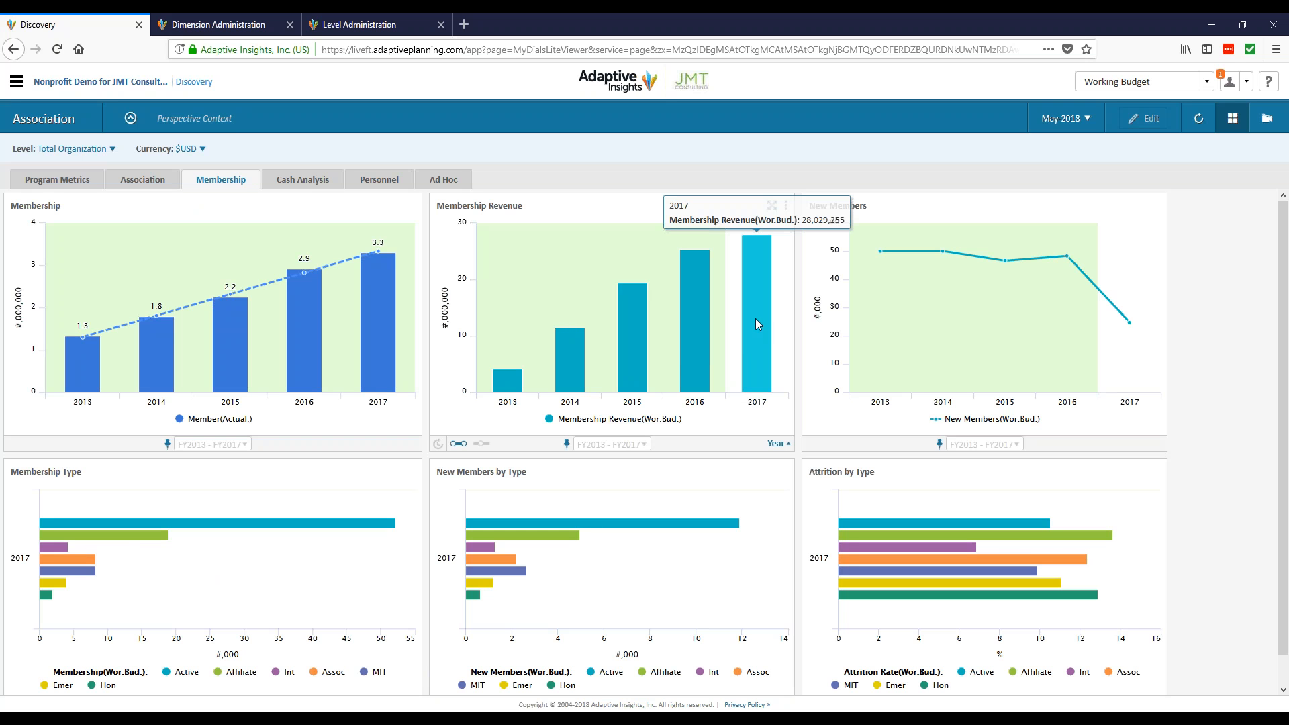
click(760, 339)
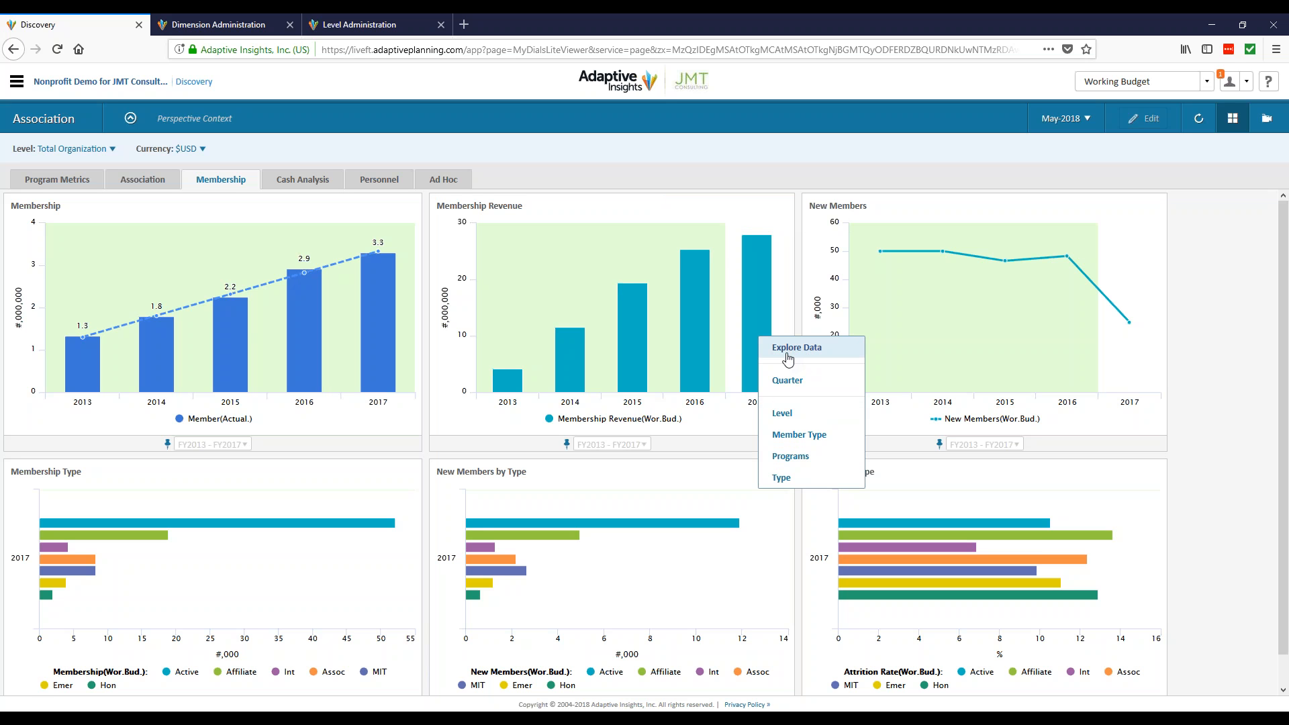
click(813, 424)
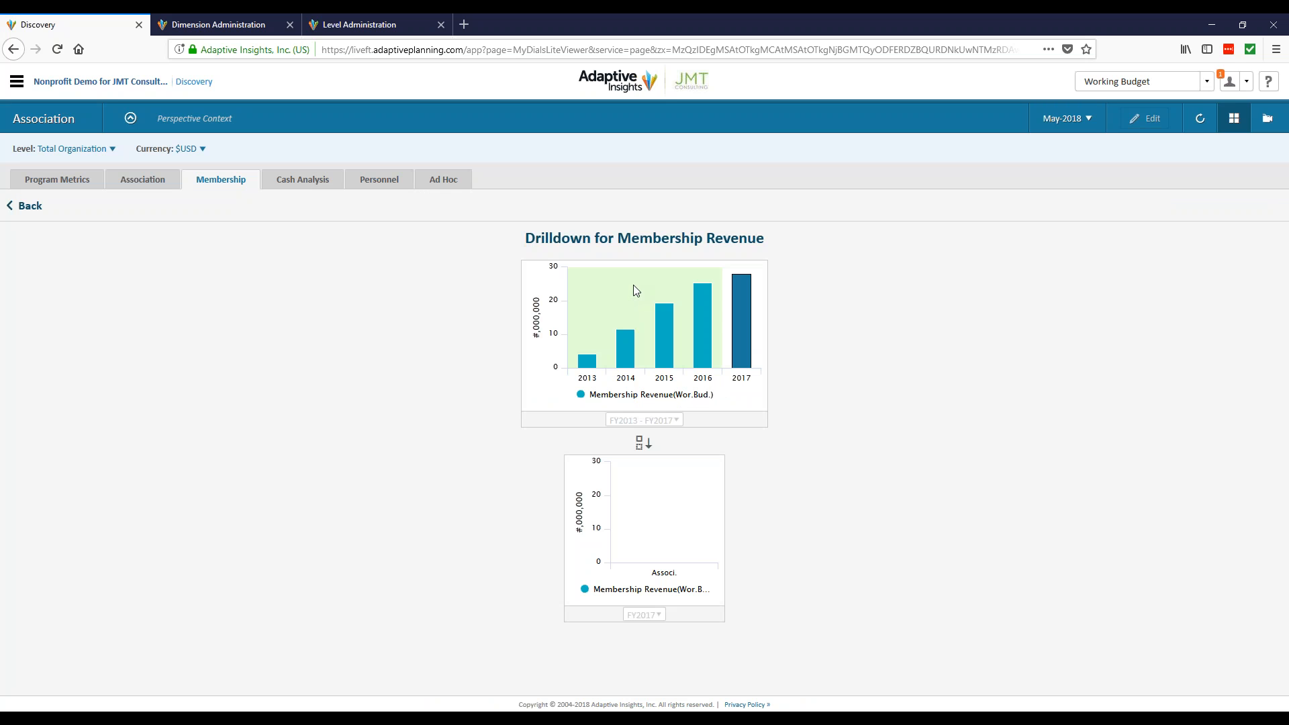
Drill further into the Association level's membership revenue by Programs, review the drilldown chain, and return to the Membership dashboard.
mouse_move(738, 319)
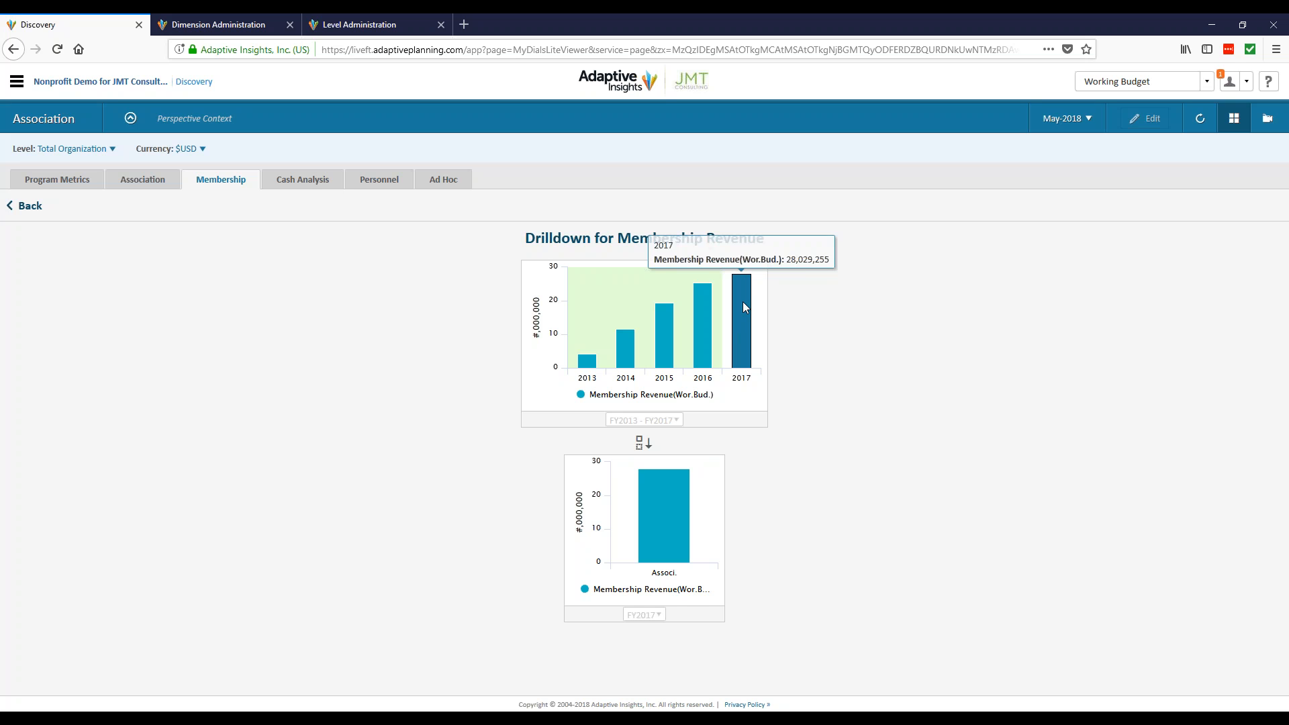
click(670, 521)
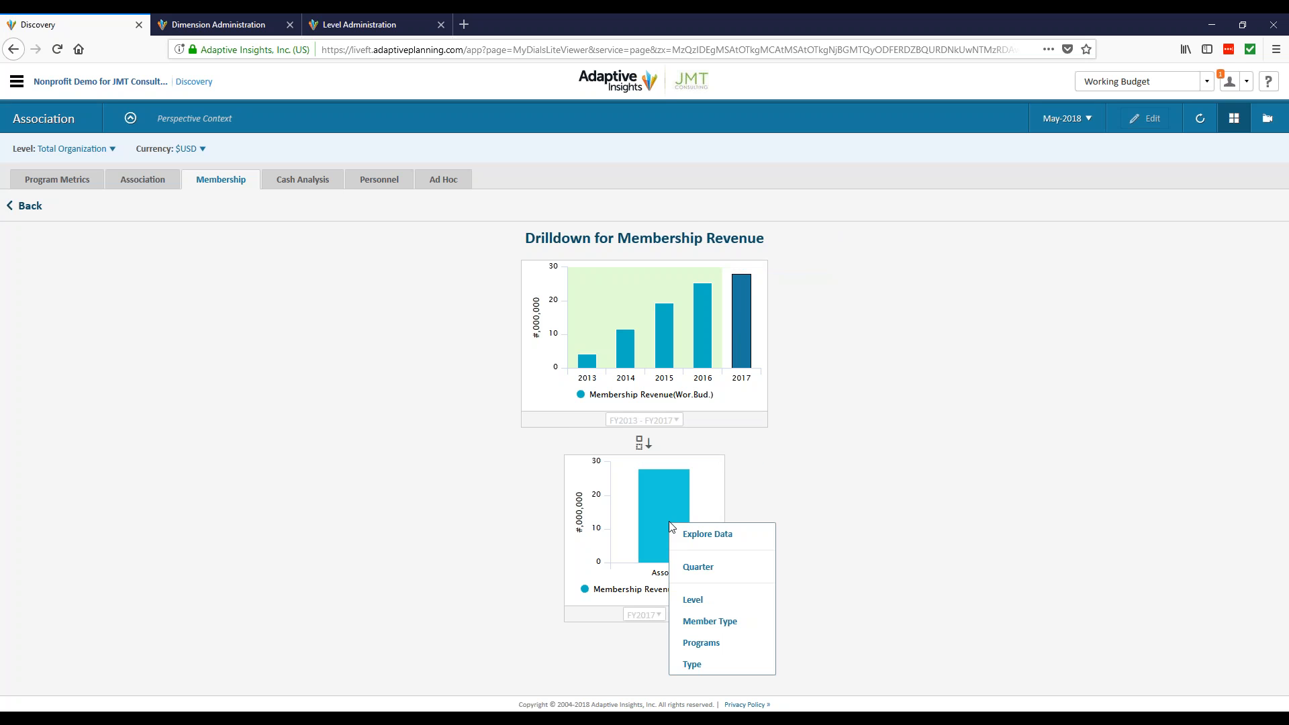
click(725, 643)
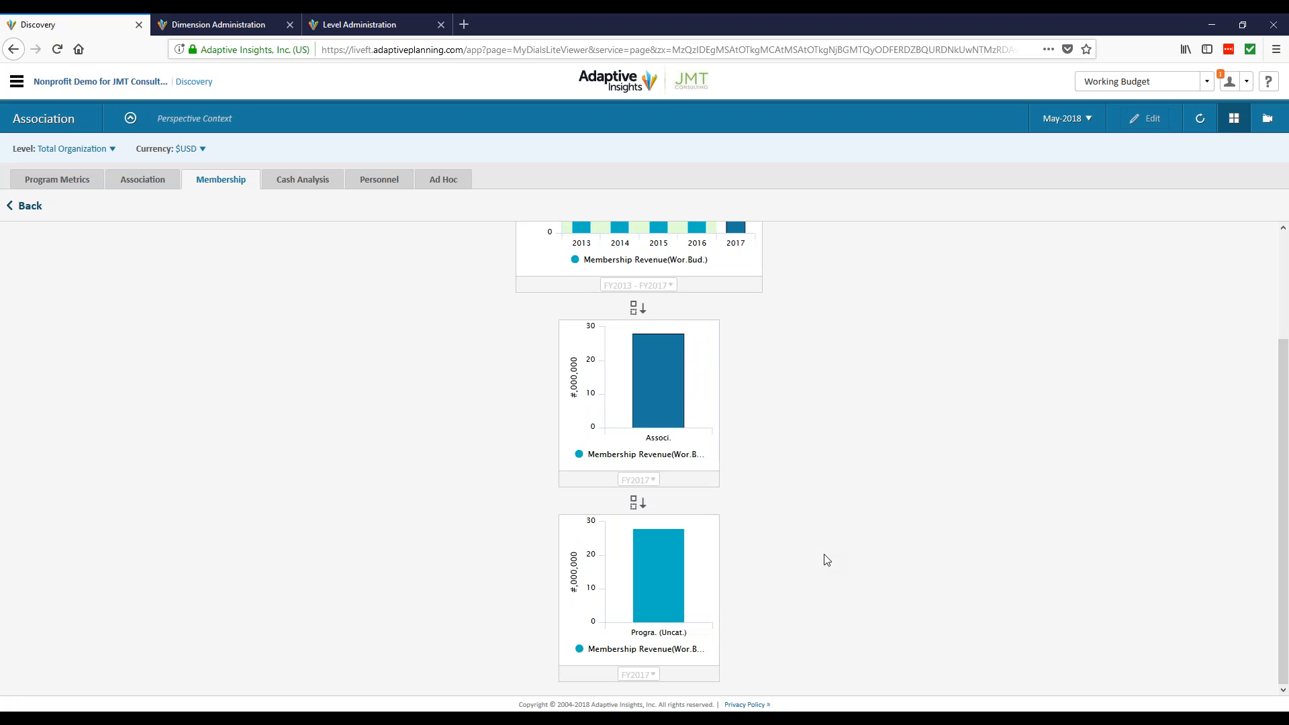
scroll(772, 460, up, 3)
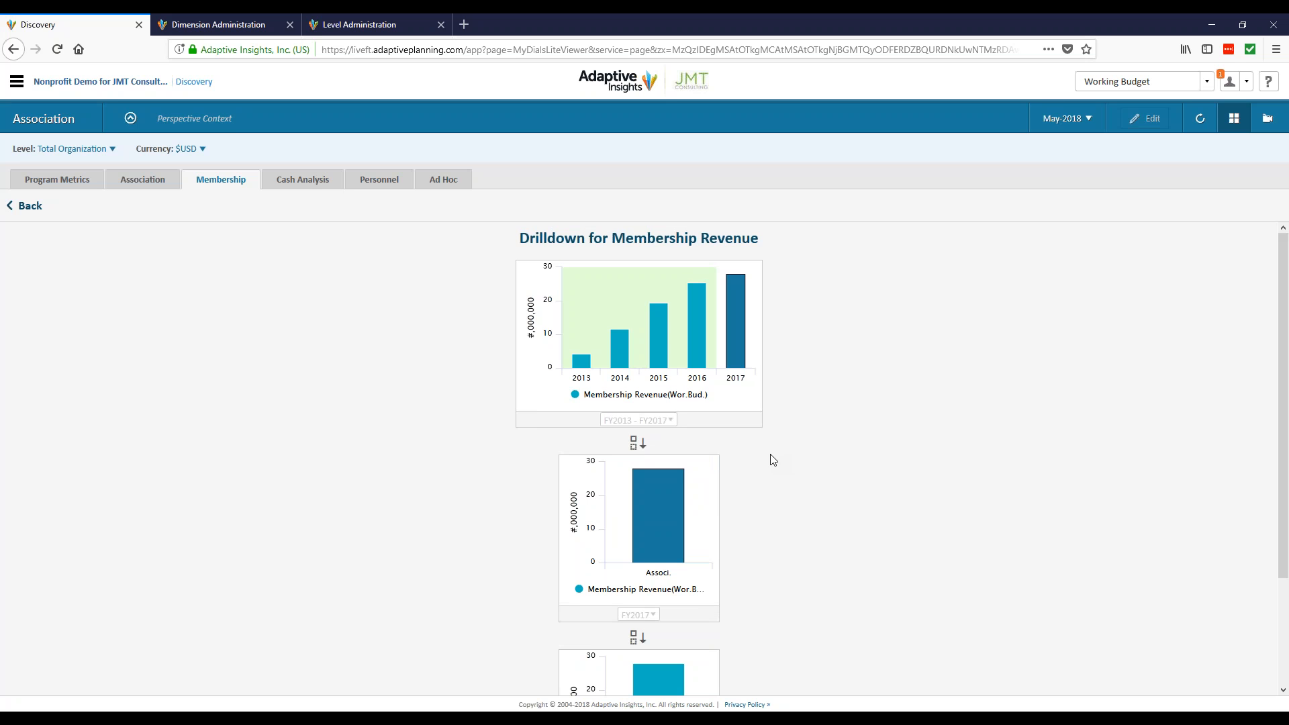
click(30, 210)
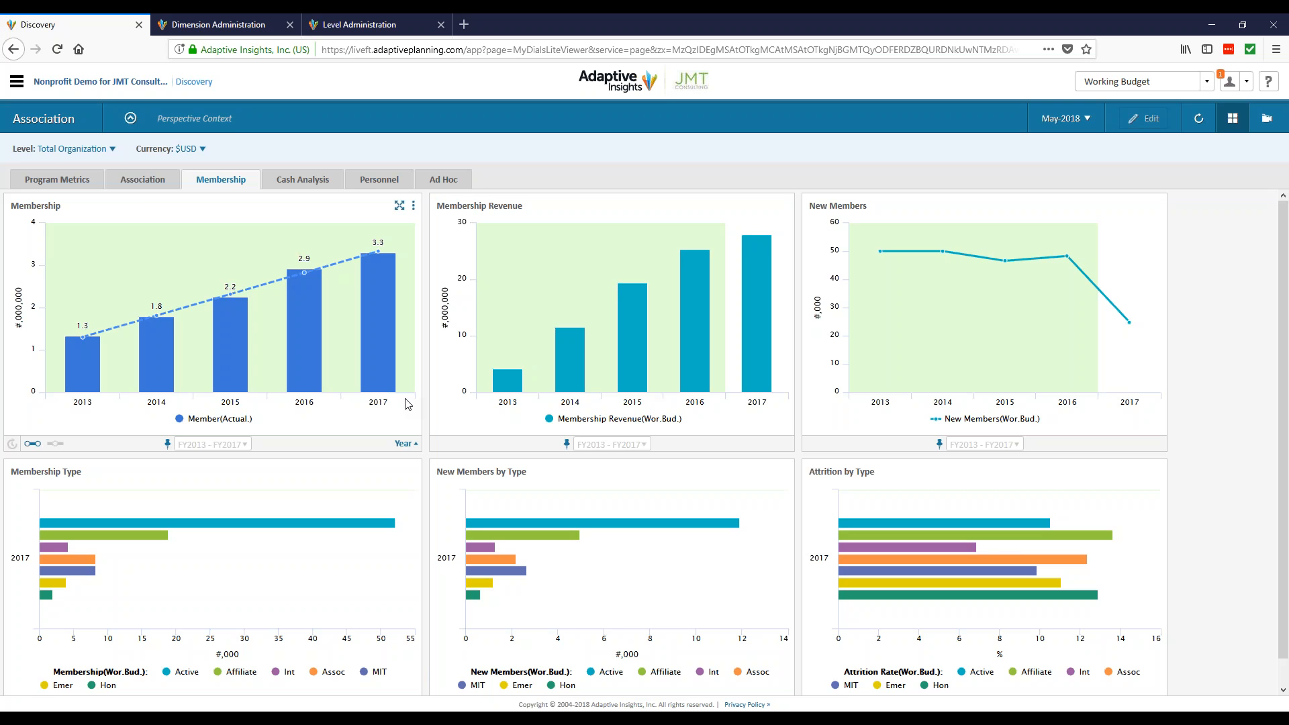
Open the Personnel dashboard and hide the Progra. (Uncat.) series in the Compensation by Program chart.
click(380, 188)
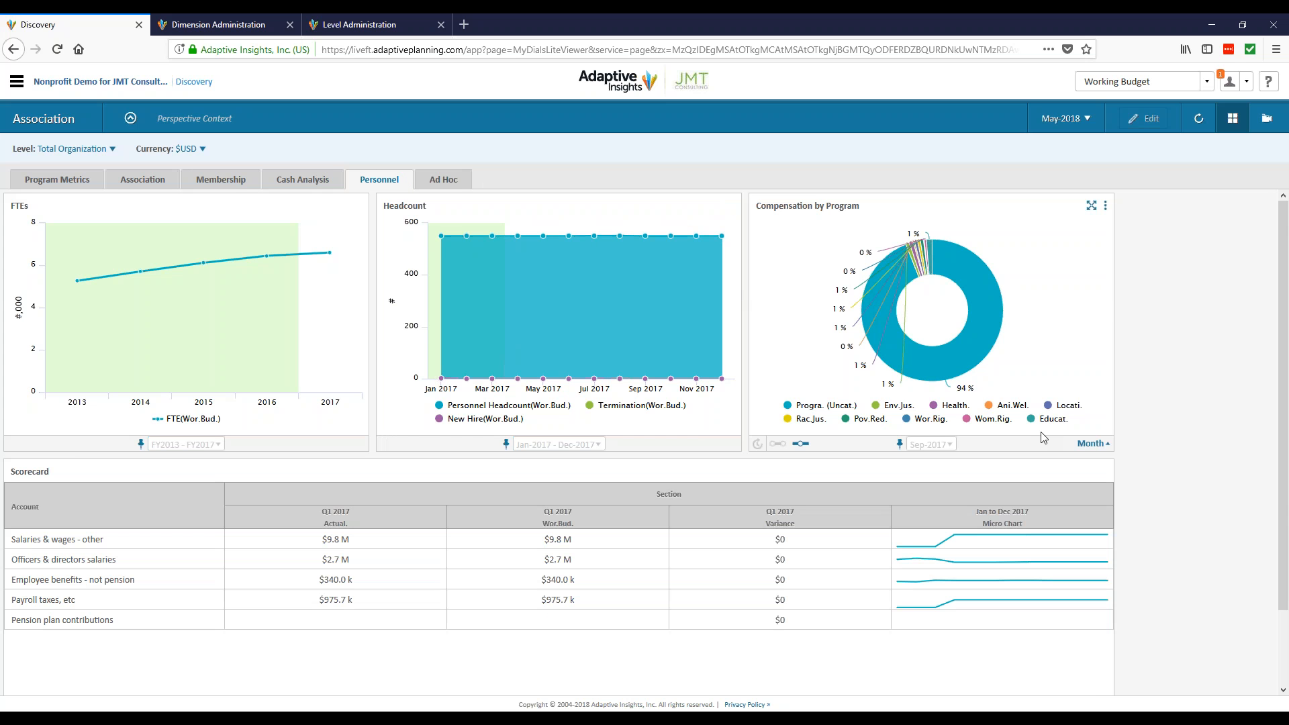
click(817, 403)
click(826, 411)
click(819, 410)
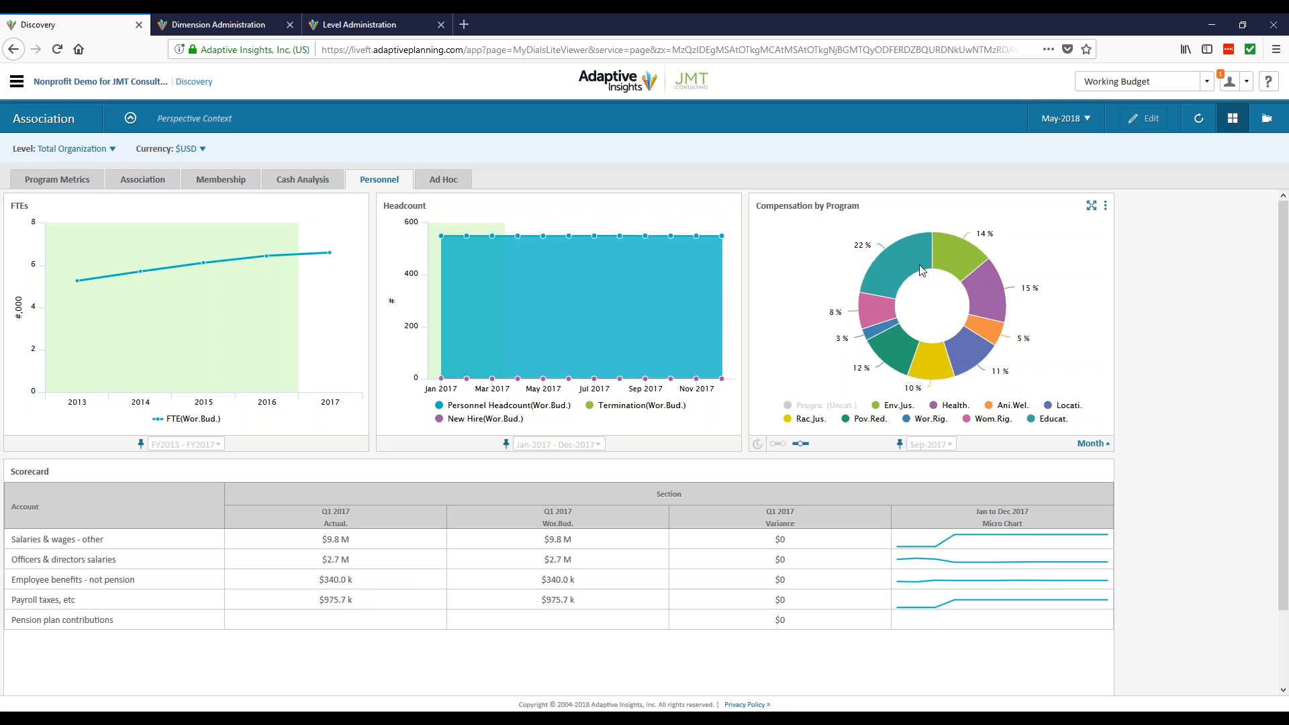
Inspect the exact values behind the Compensation by Program slices and the Q1 2017 figures in the Scorecard.
mouse_move(928, 276)
mouse_move(983, 298)
mouse_move(561, 601)
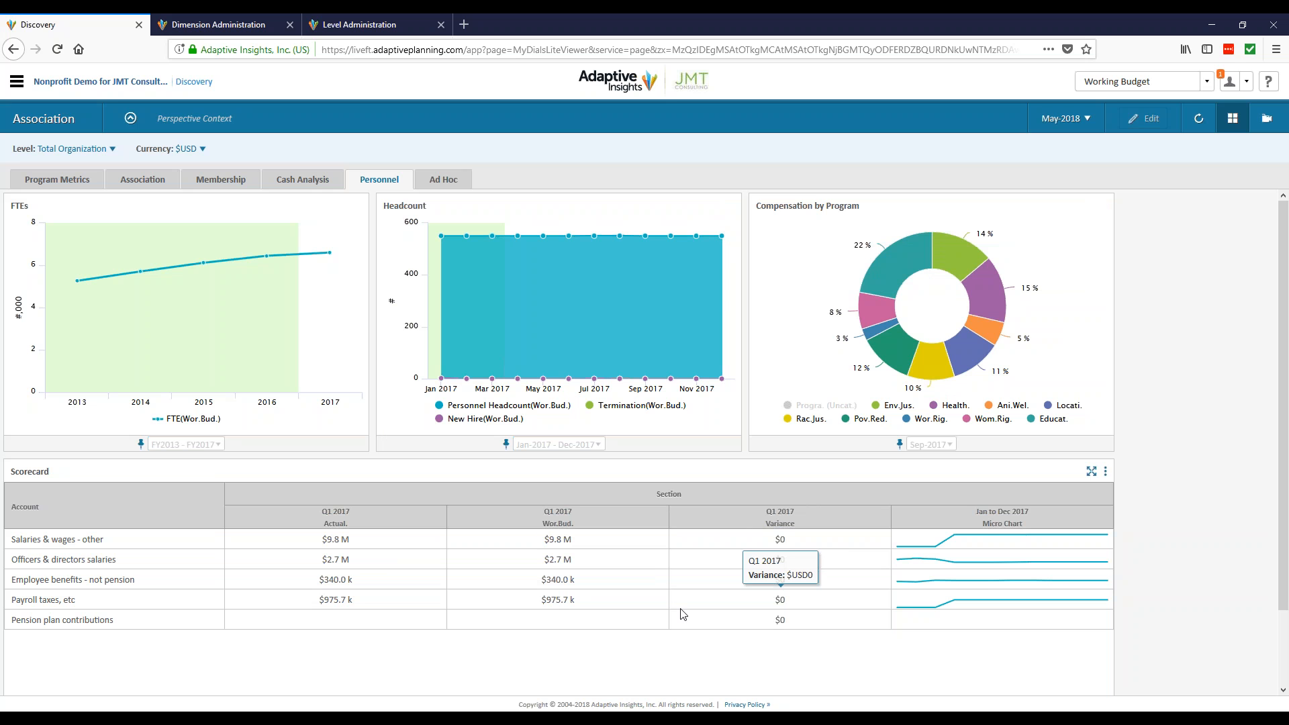
mouse_move(663, 588)
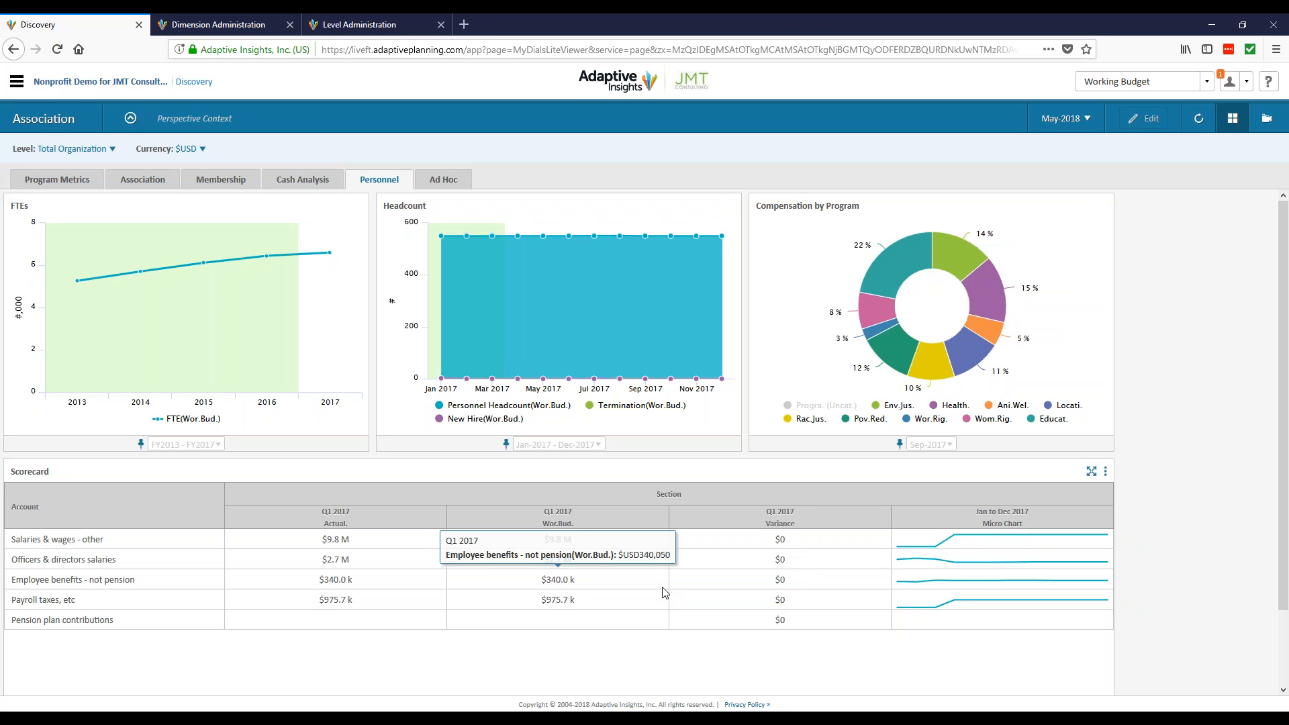